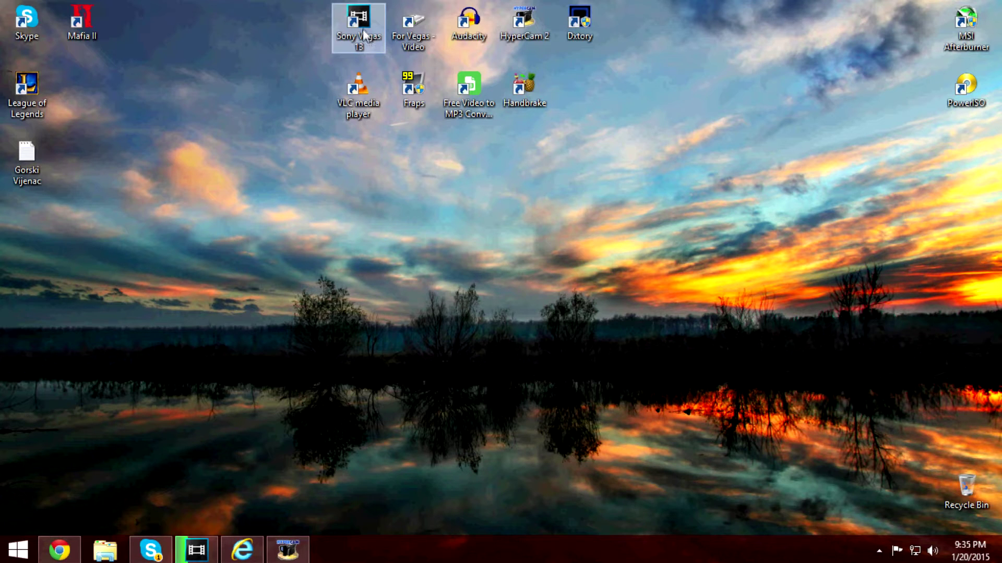
Open the Properties dialog of the Sony Vegas 13 desktop shortcut.
click(363, 32)
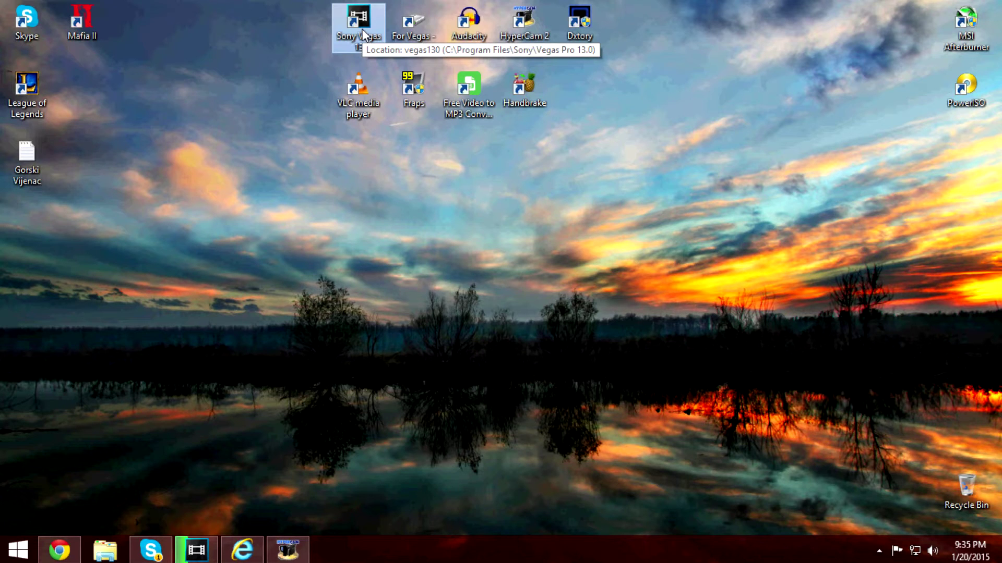
double_click(361, 29)
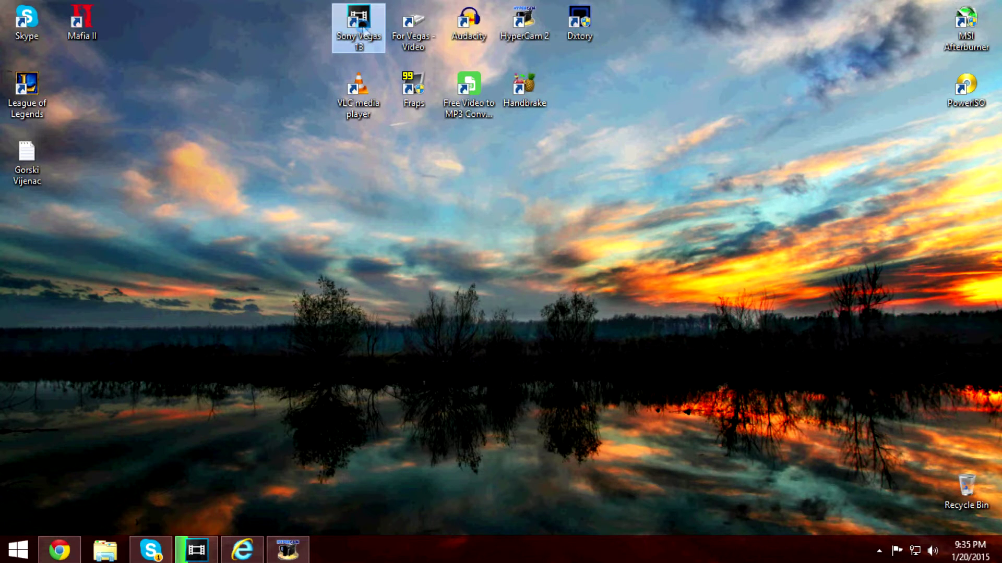
right_click(362, 24)
click(389, 333)
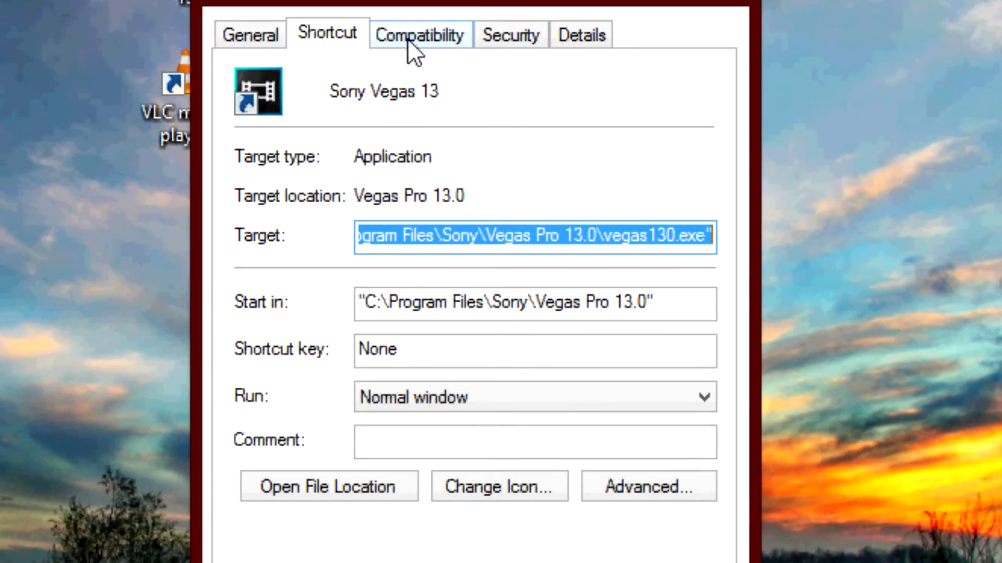
Enable compatibility mode for Windows 8 on the Compatibility tab, apply, and close the dialog.
click(447, 59)
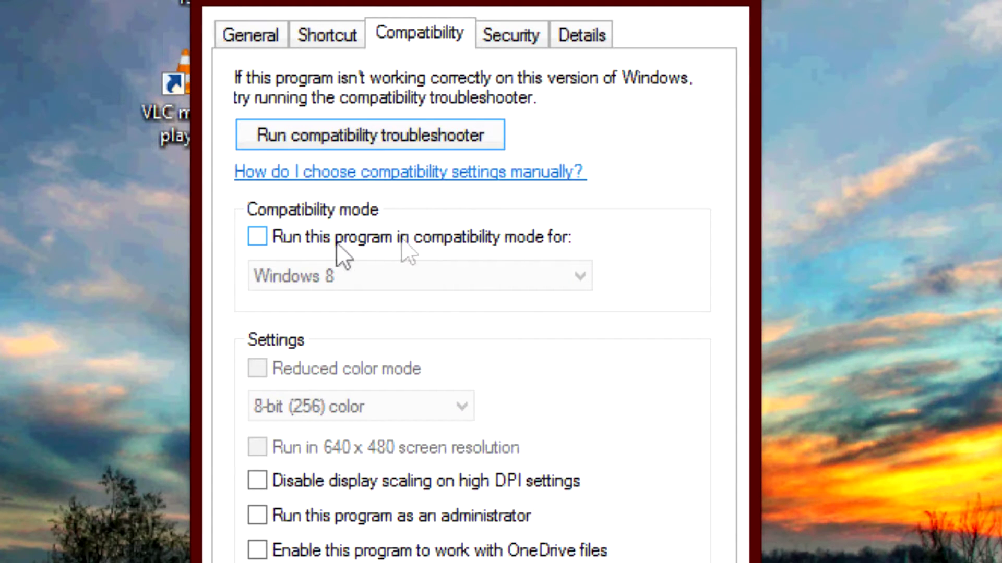
click(253, 238)
click(316, 271)
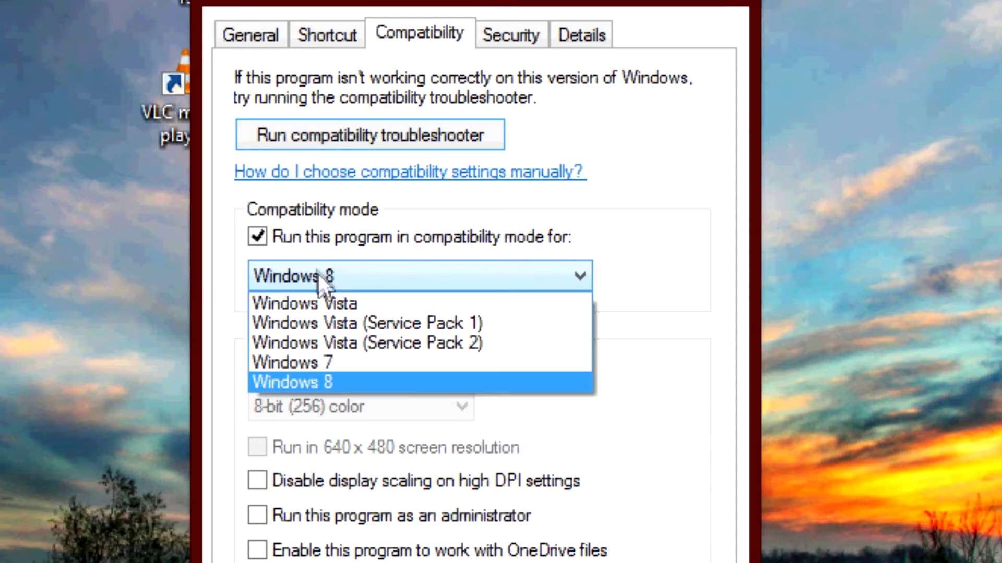
click(307, 383)
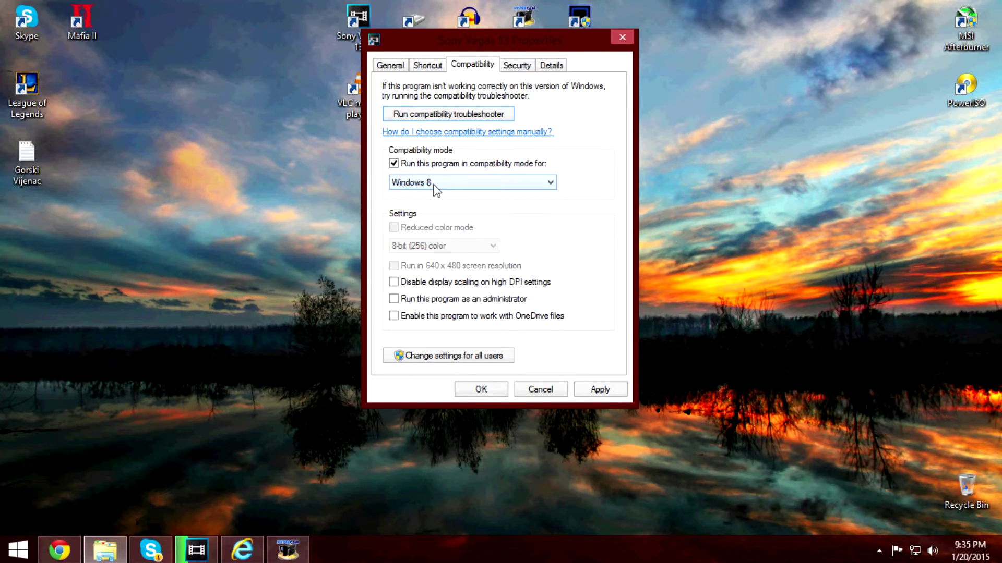
click(441, 189)
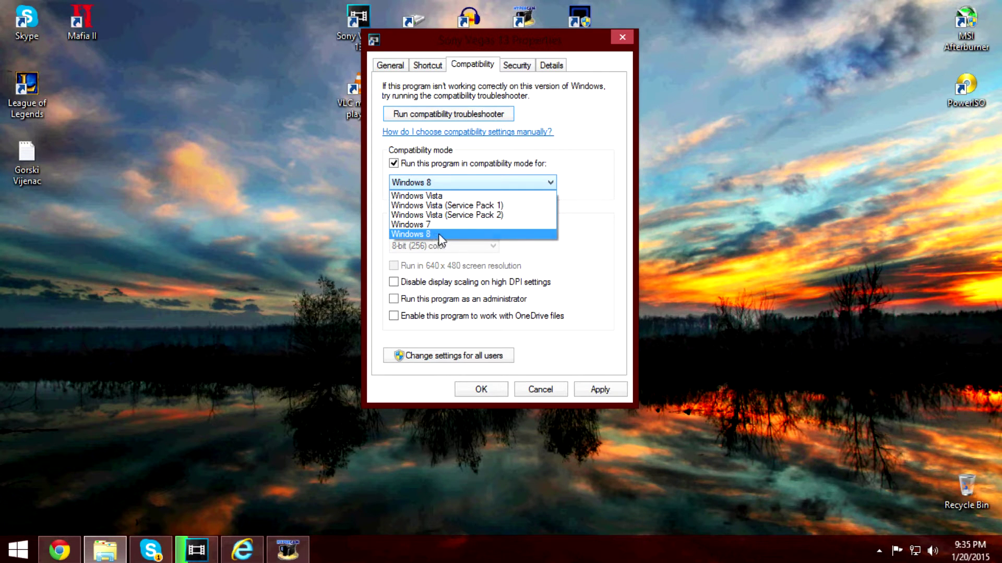
click(441, 234)
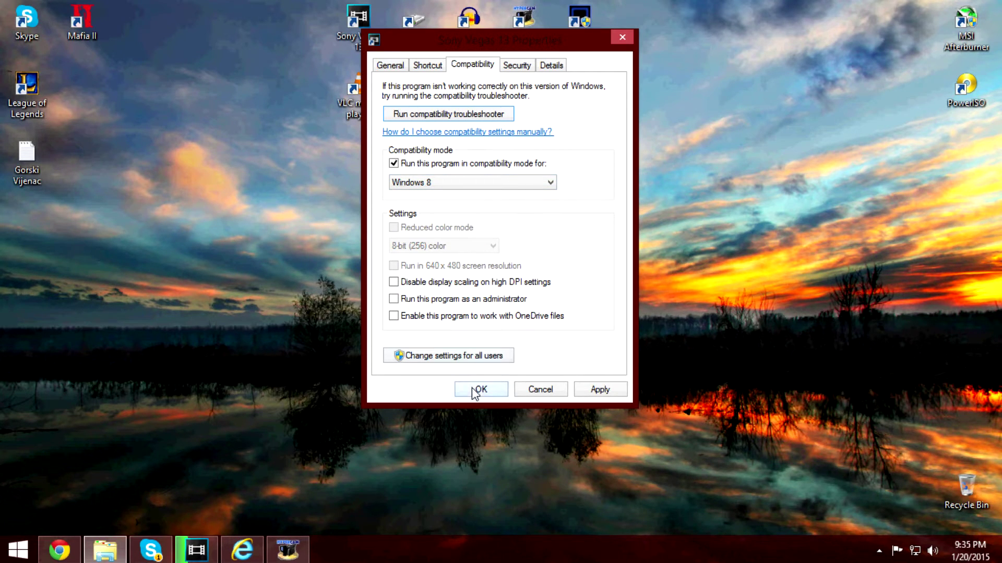
click(600, 389)
click(493, 390)
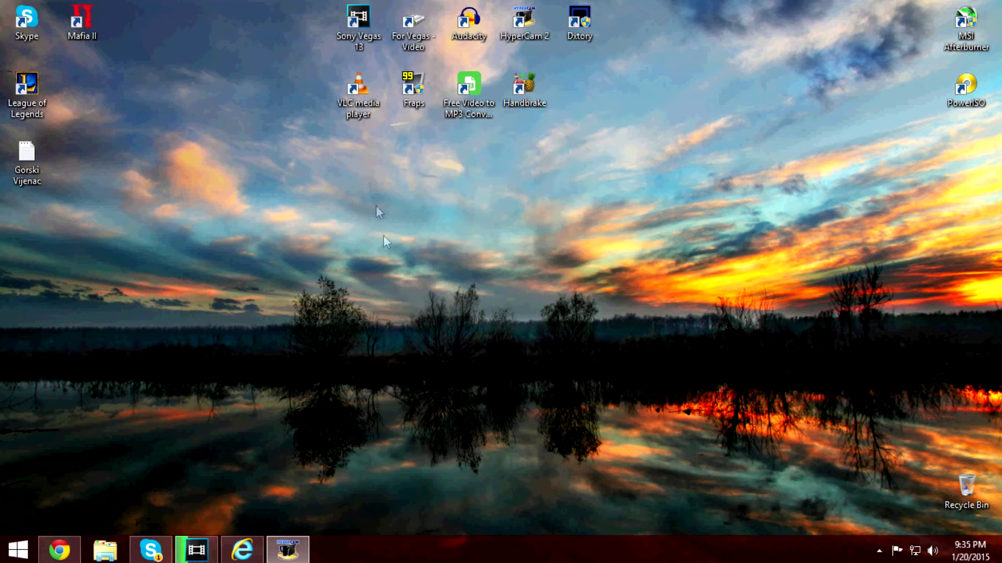
click(367, 40)
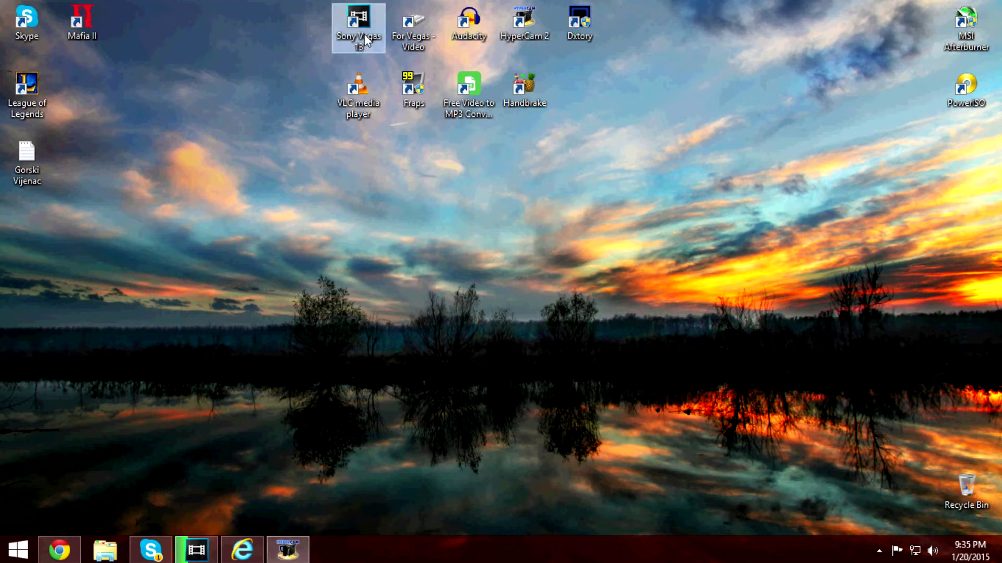
Launch Sony Vegas Pro 13 and go to the Options menu.
double_click(356, 28)
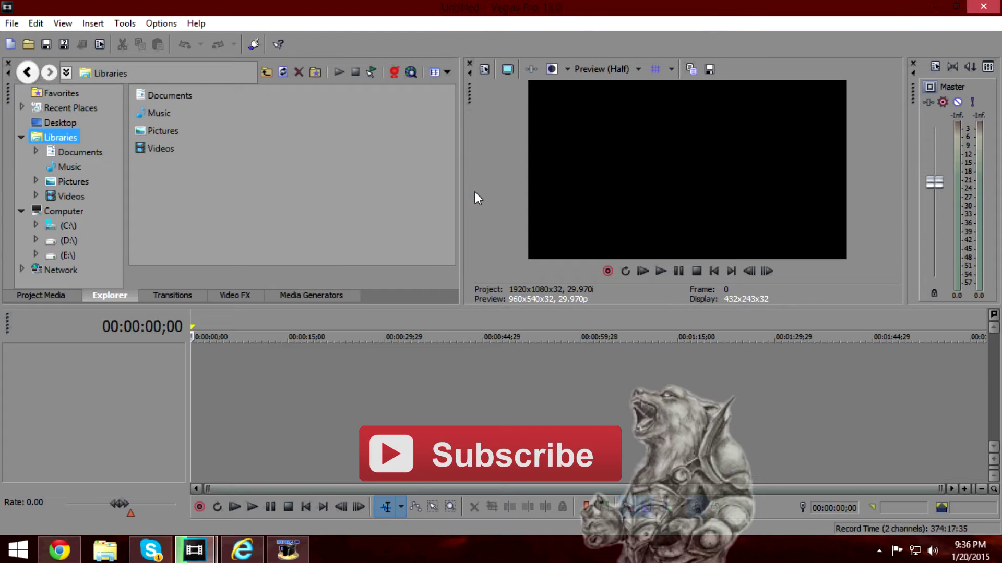
click(124, 25)
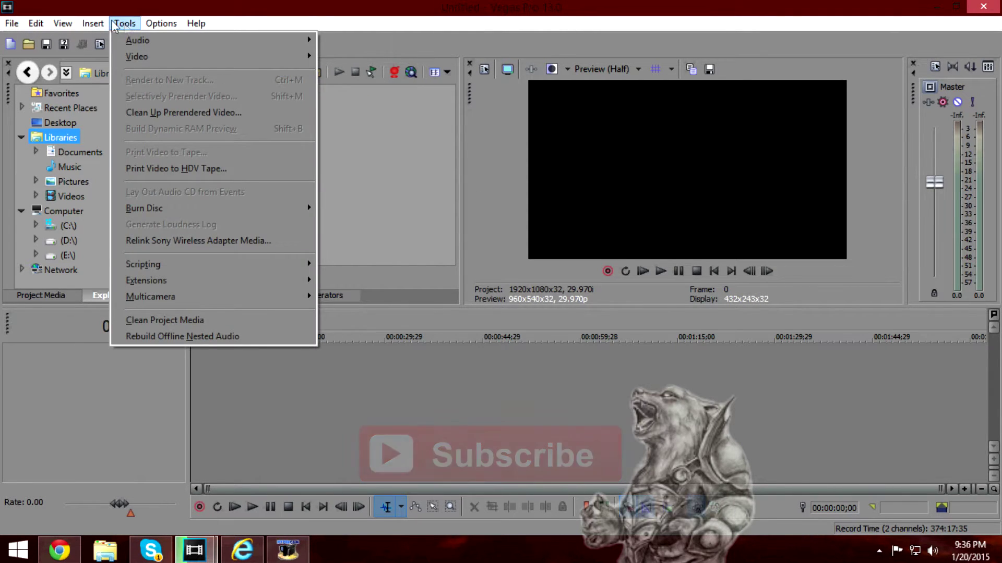
mouse_move(144, 27)
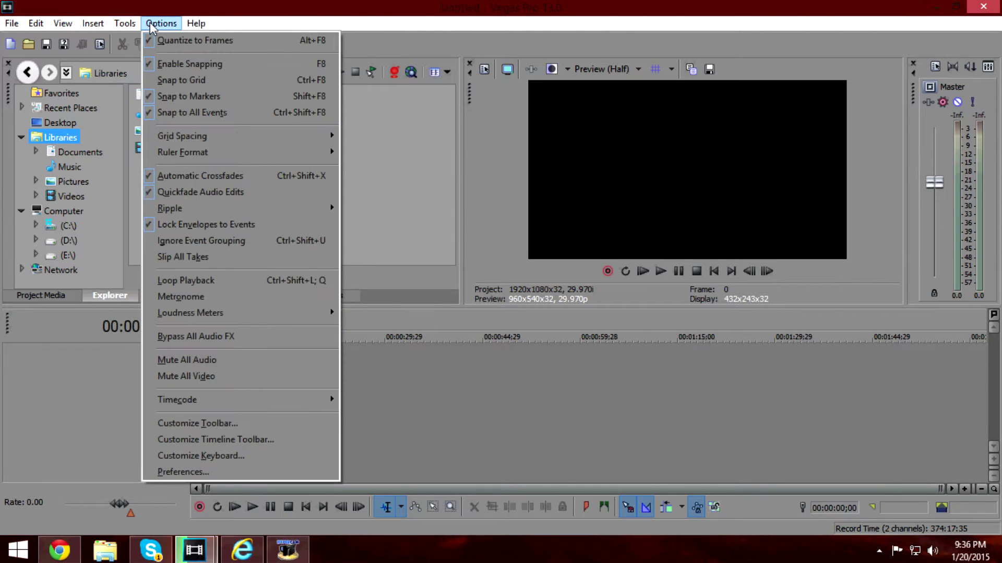
Filter Internal preferences by 'enable m' and set Enable multi-core rendering for playback to FALSE.
ctrl+shift+click(221, 474)
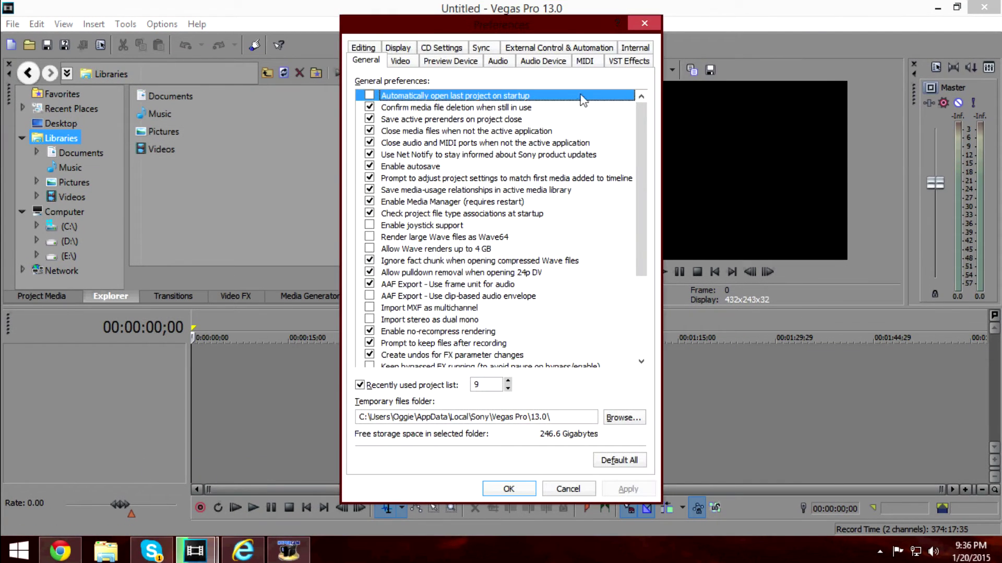
click(634, 52)
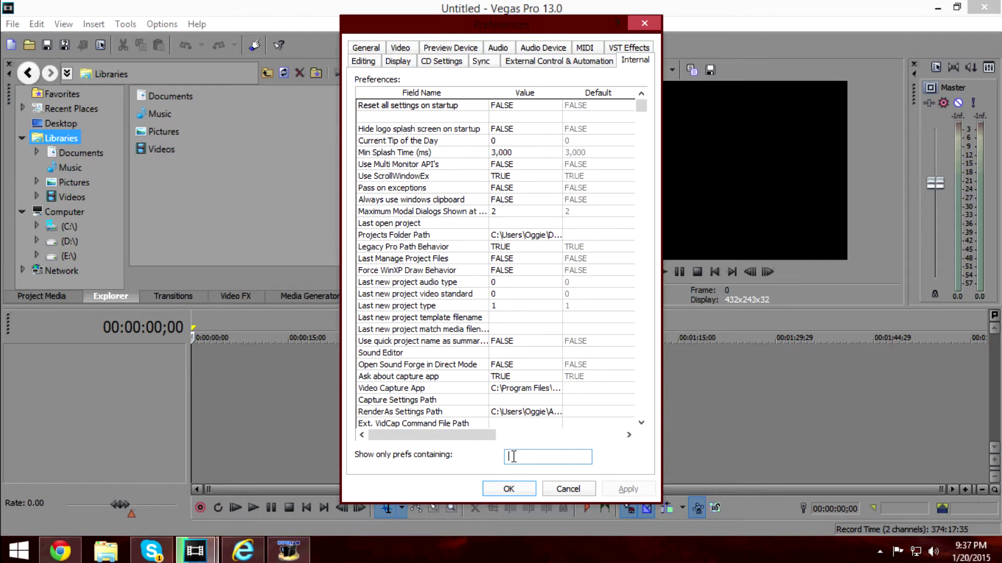
text(enable)
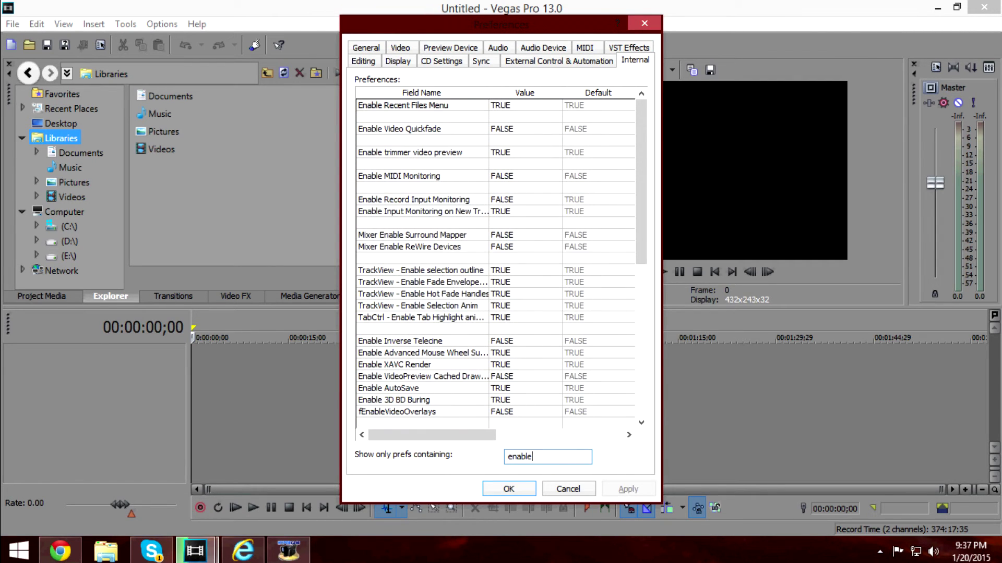
text( m)
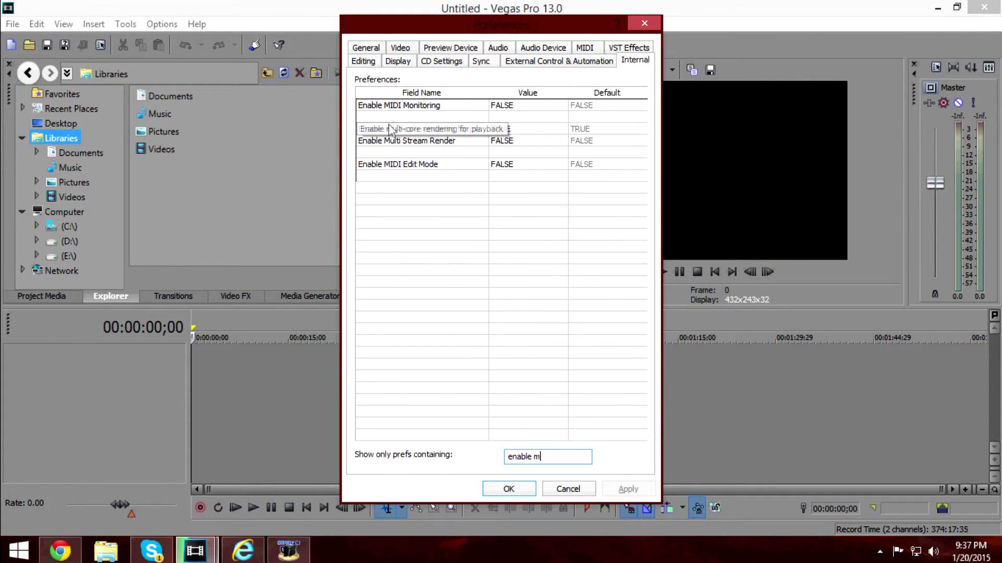
click(373, 132)
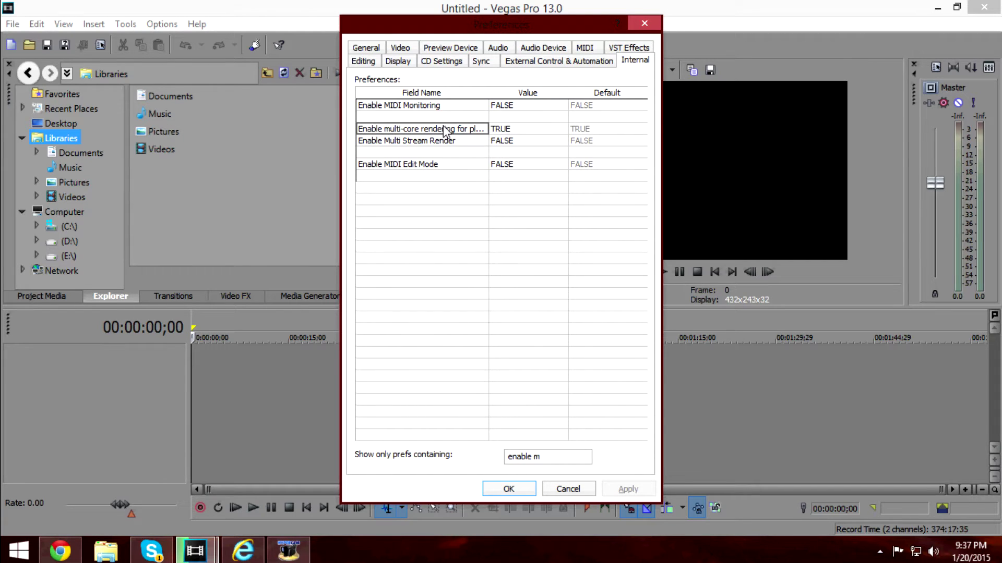
click(511, 130)
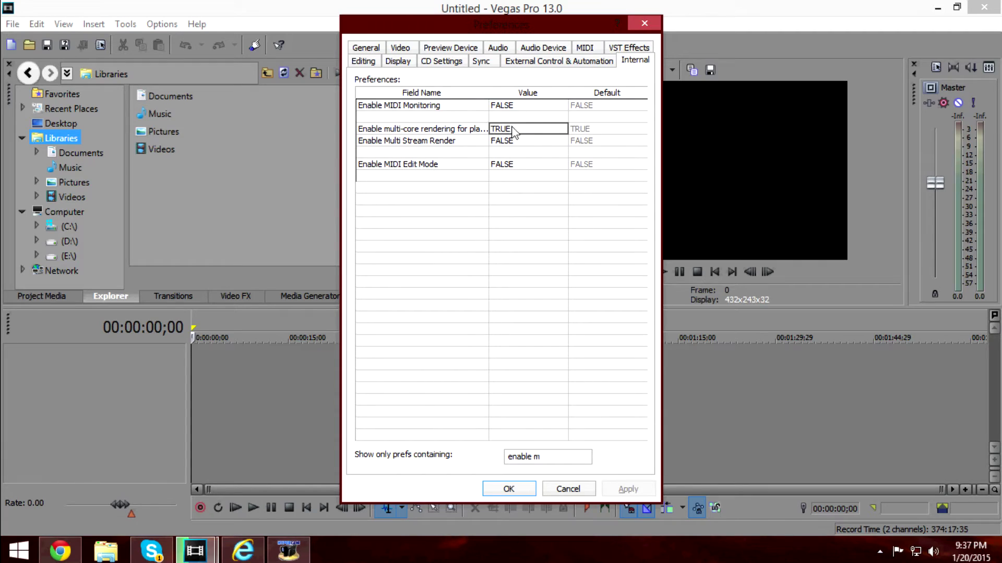
click(503, 132)
text(FALSE)
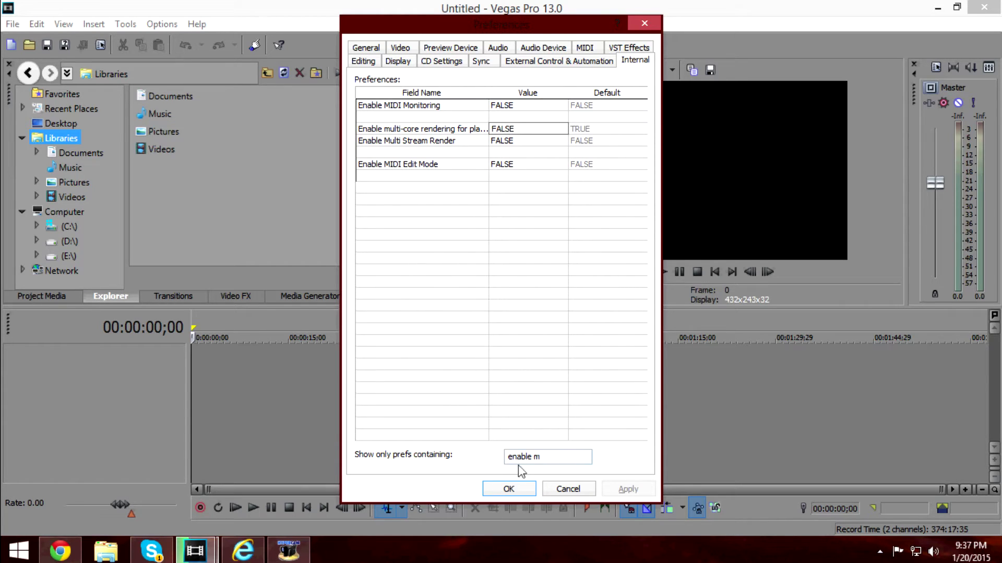
Clear the filter so all internal preferences show, then close Preferences.
drag(548, 457, 423, 461)
key(BackSpace)
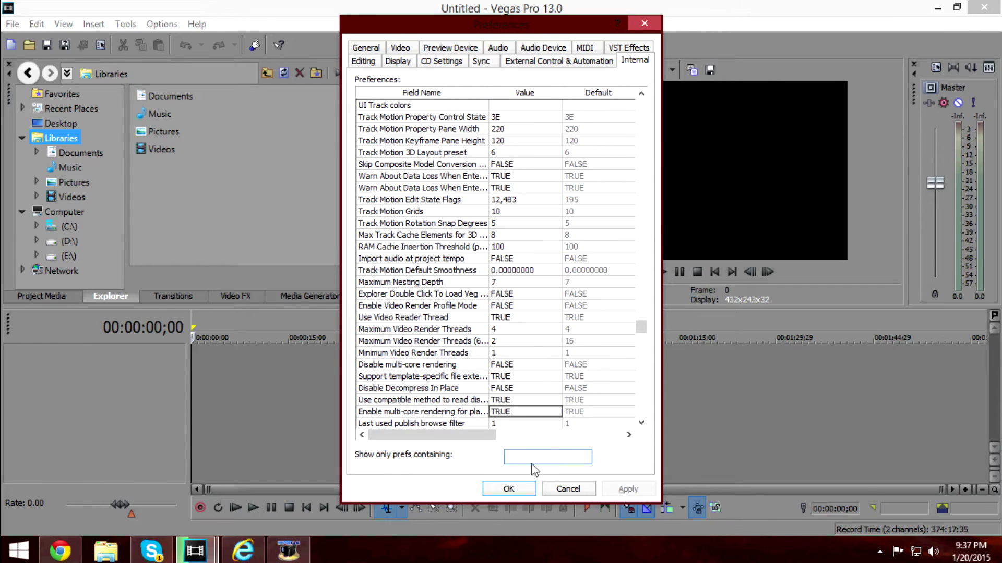
click(513, 490)
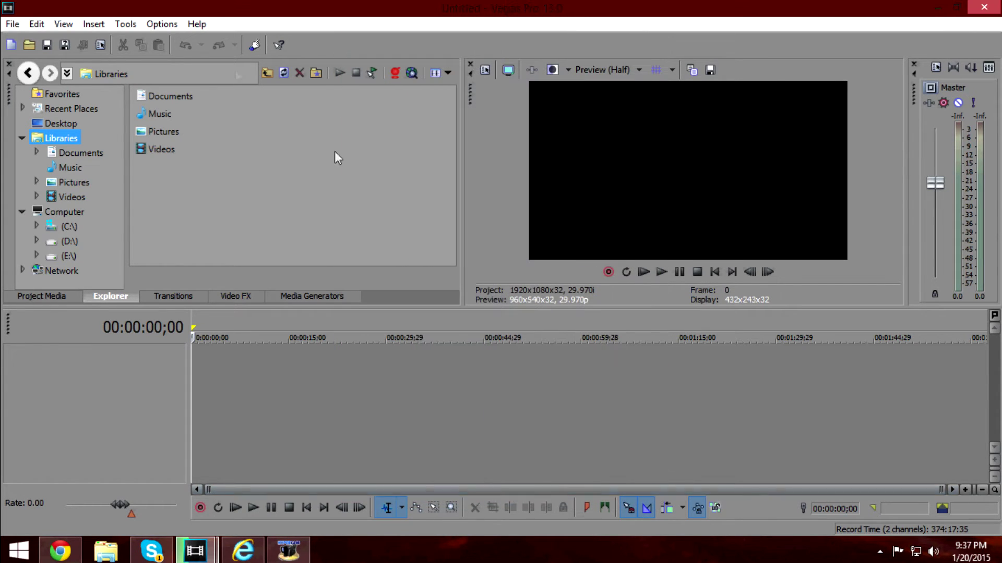
In Video preferences, set Maximum rendering threads to 2 and GPU acceleration to Off, then apply.
click(156, 26)
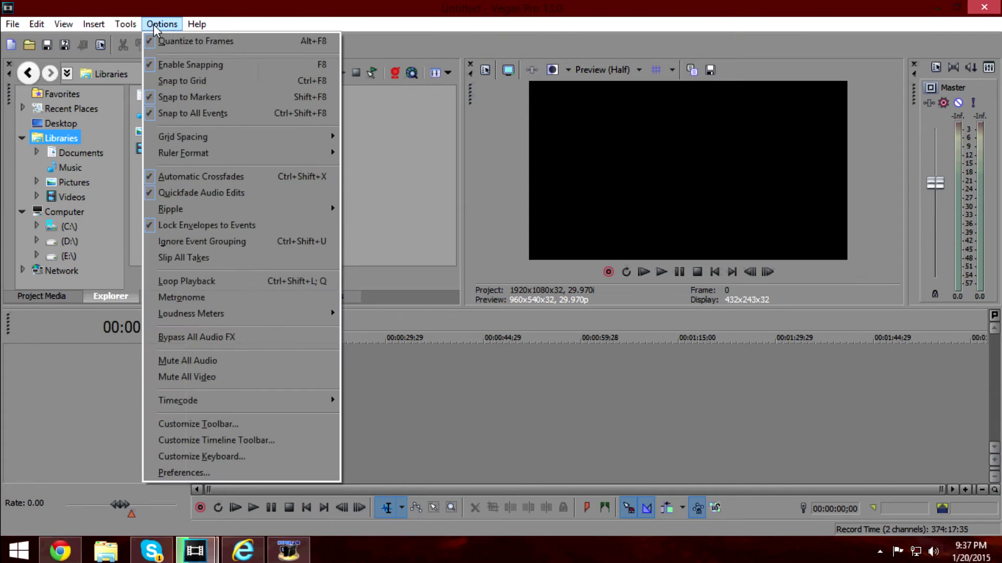
click(173, 473)
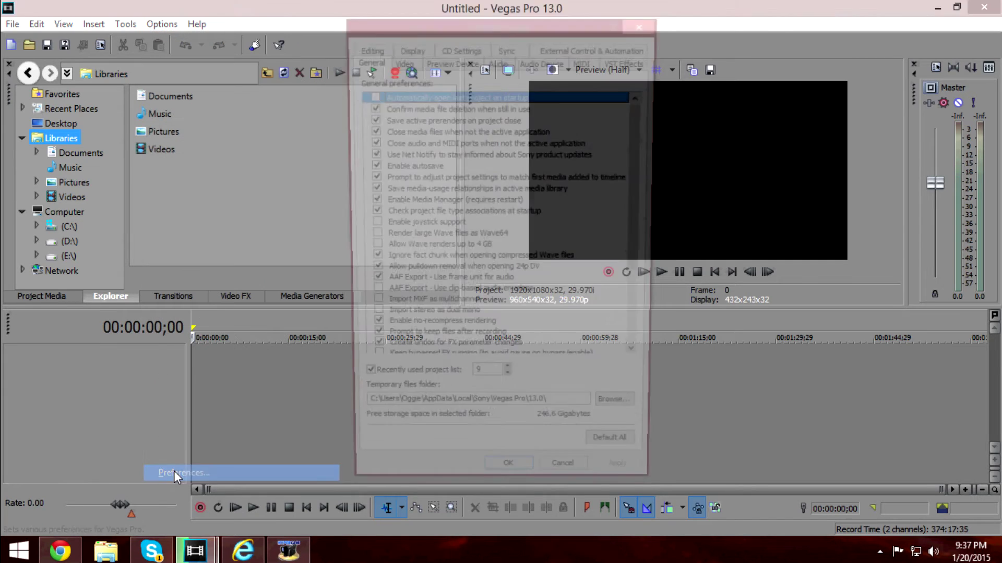
click(408, 64)
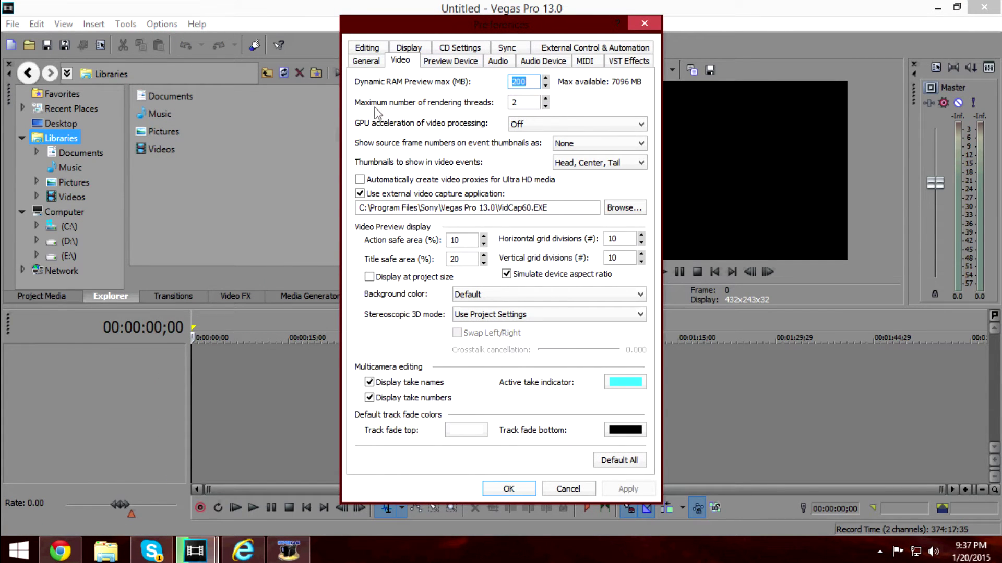
double_click(525, 102)
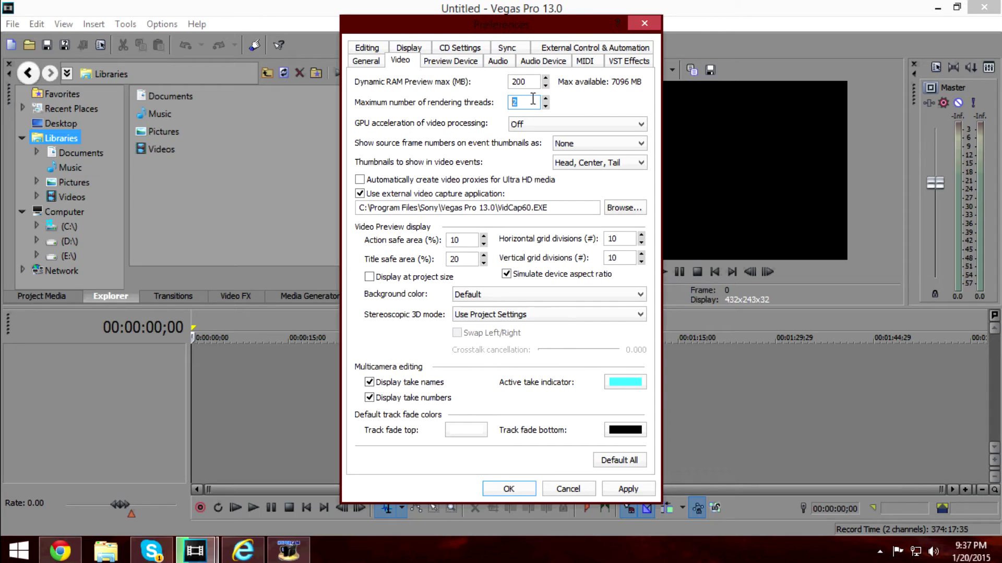
drag(529, 102, 468, 106)
click(533, 127)
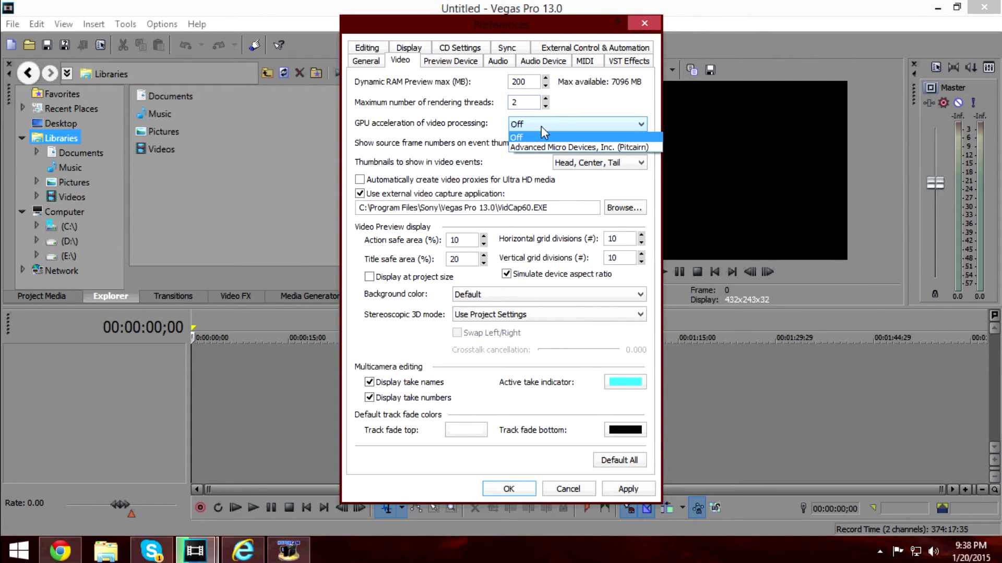
click(518, 139)
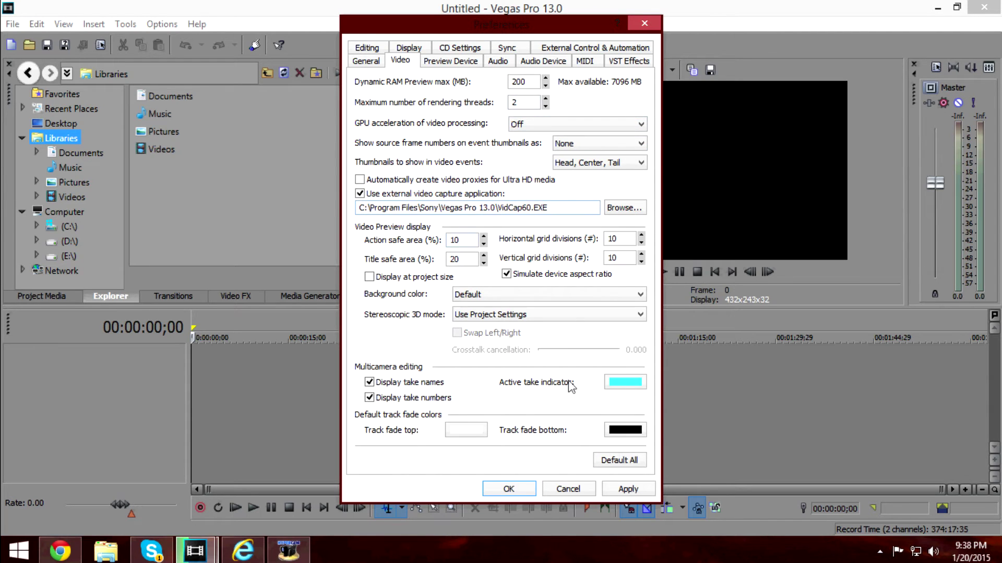
click(629, 490)
click(500, 488)
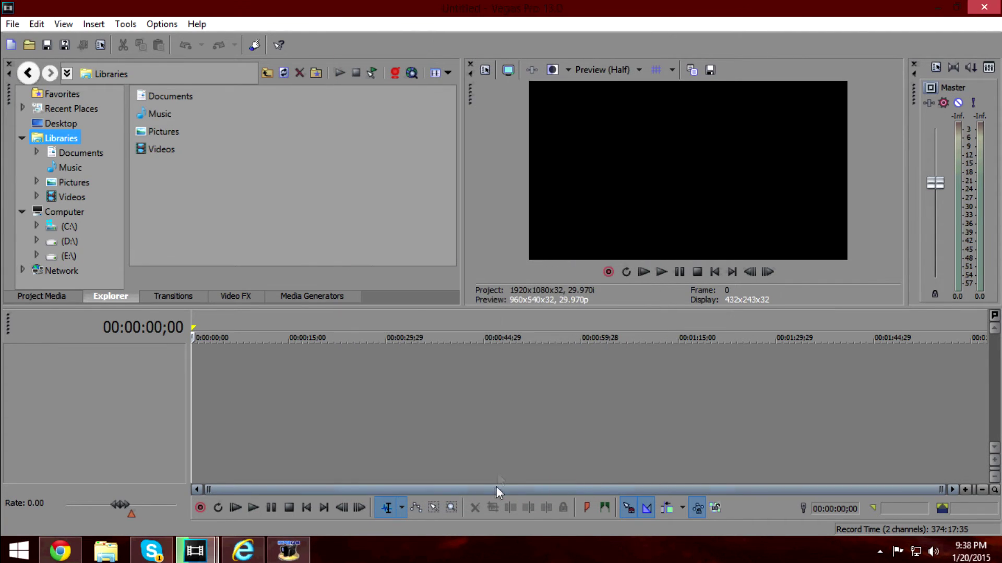
Close Vegas Pro and search the Start screen for 'power'.
click(984, 7)
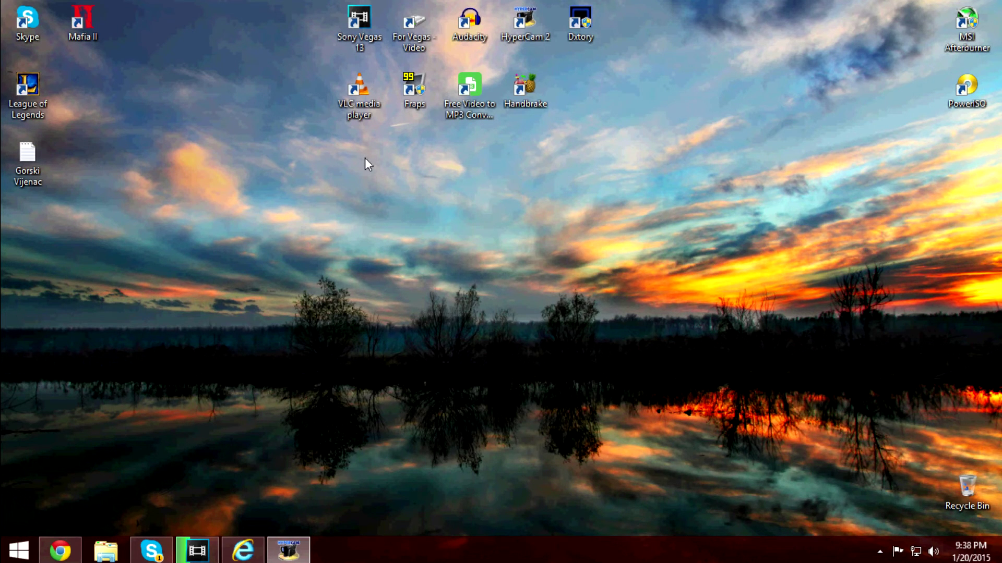
key(super)
text(ba)
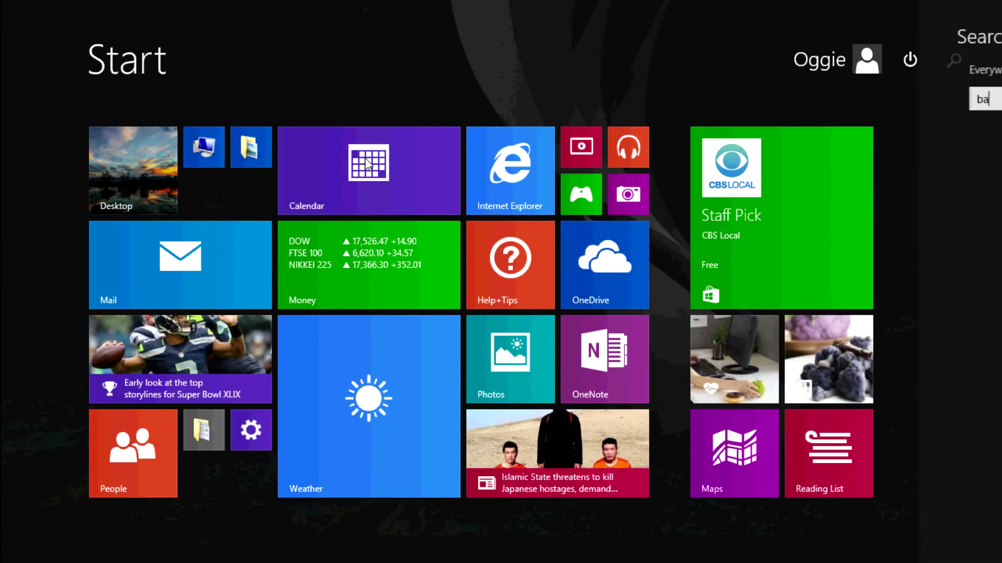
text(tter)
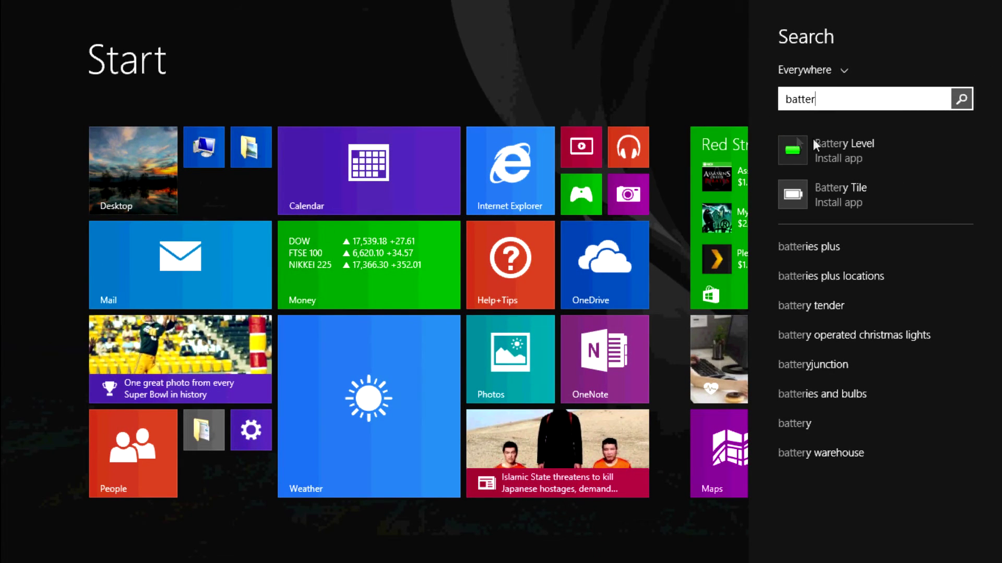
key(BackSpace)
key(BackSpace)
key(BackSpace)
key(BackSpace)
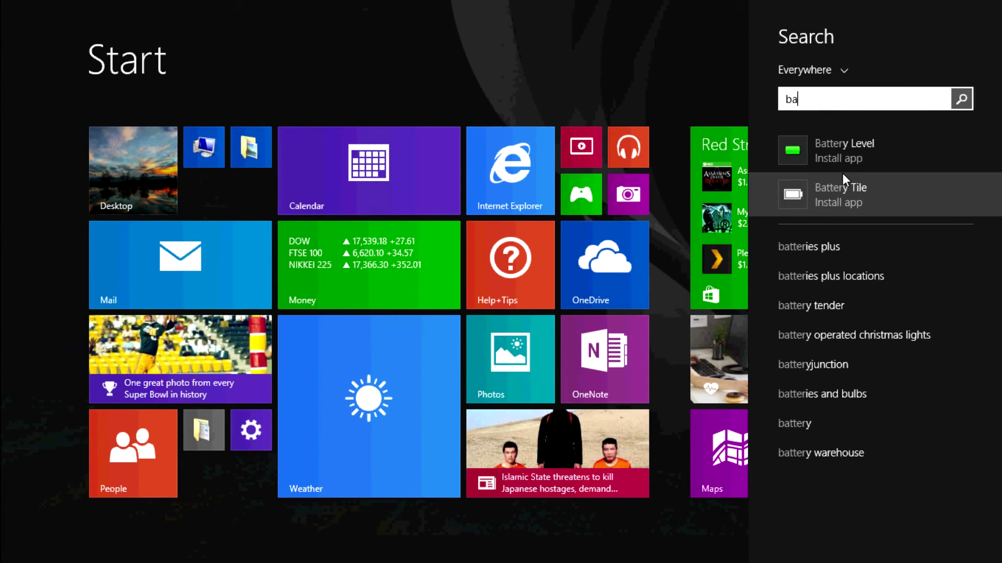
key(BackSpace)
key(BackSpace)
text(powerISO)
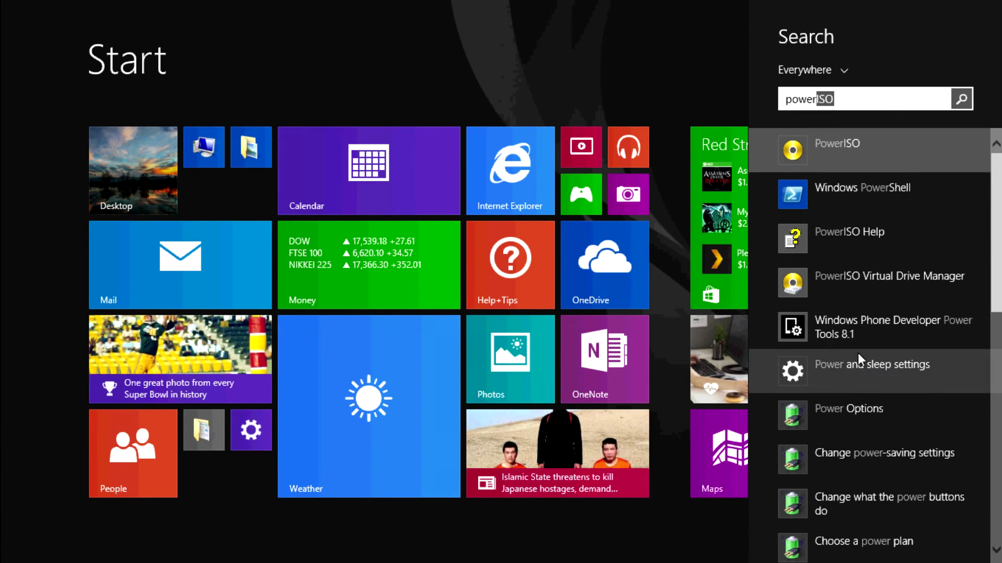
Open Power Options, then the Balanced plan's advanced power settings.
click(858, 408)
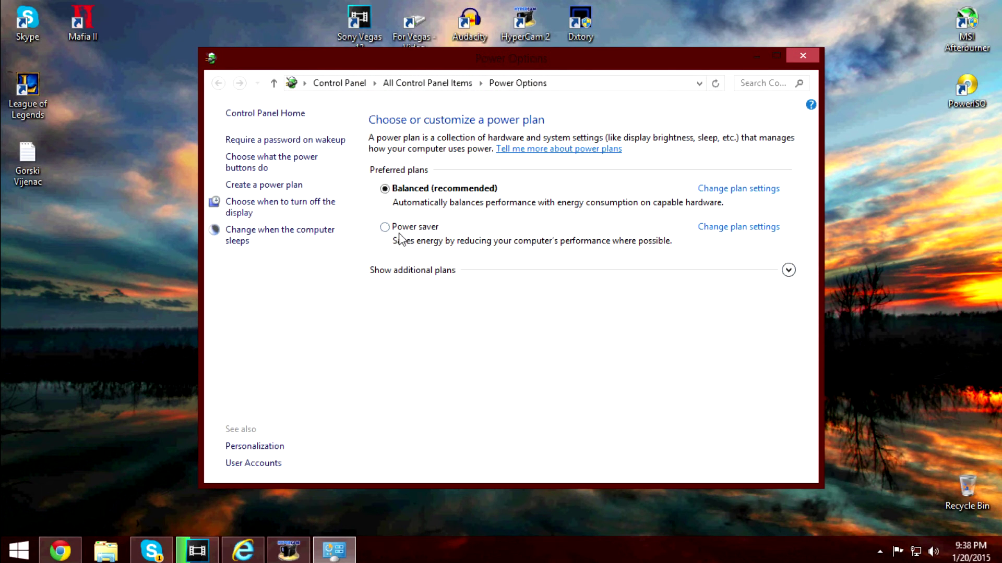
click(718, 193)
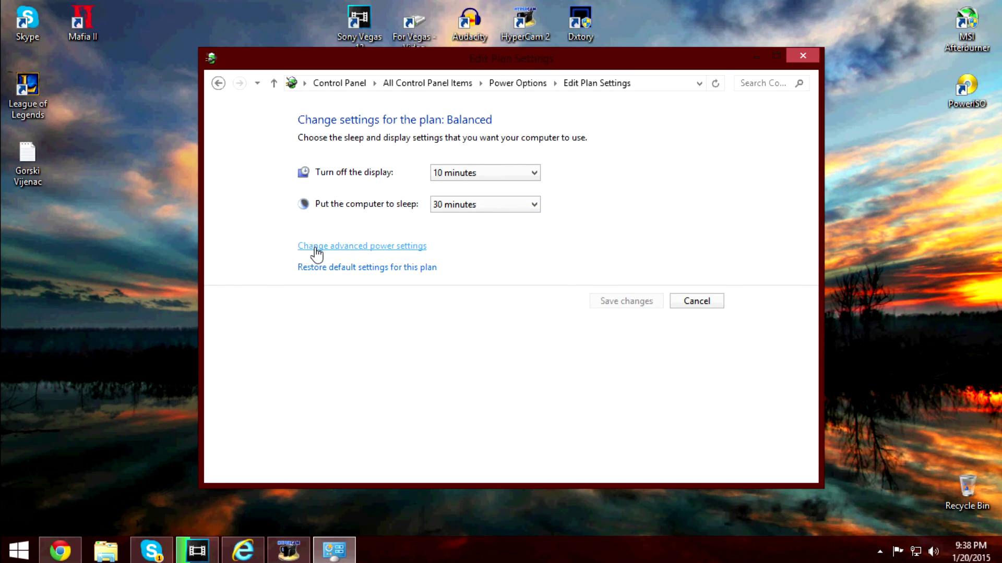
click(348, 248)
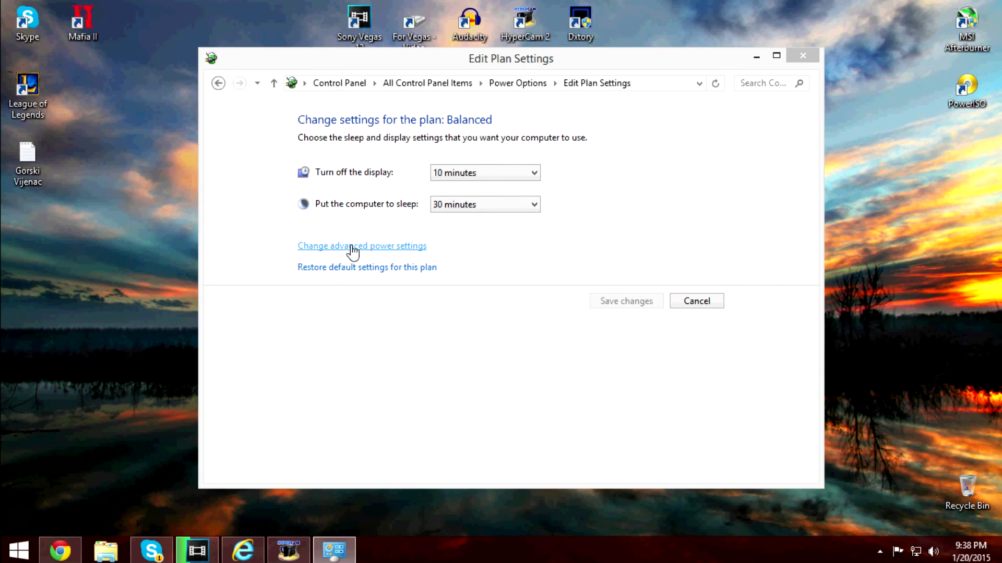
Under Processor power management, change Maximum processor state from 100% to 10% and apply.
drag(312, 197, 307, 266)
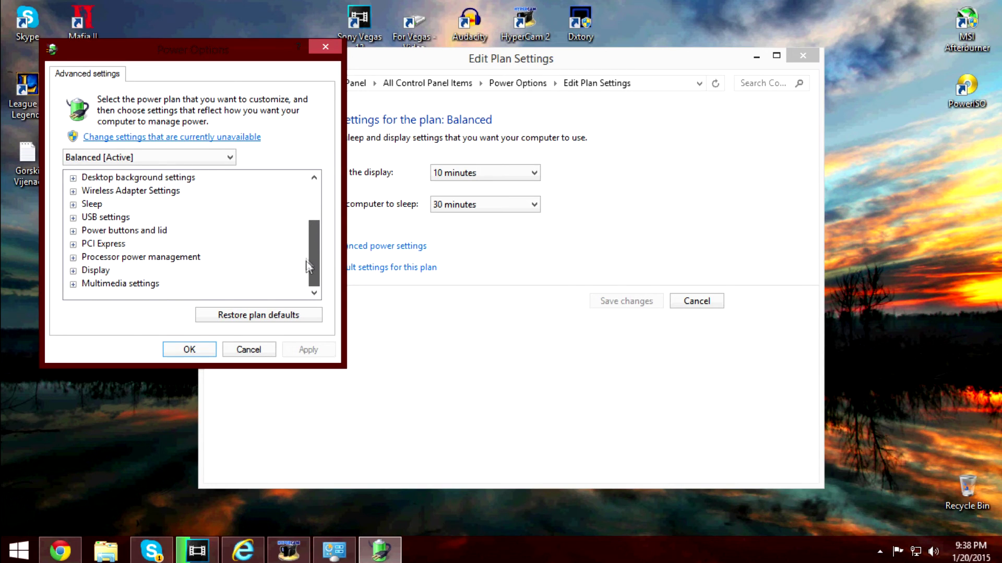
click(73, 245)
click(73, 270)
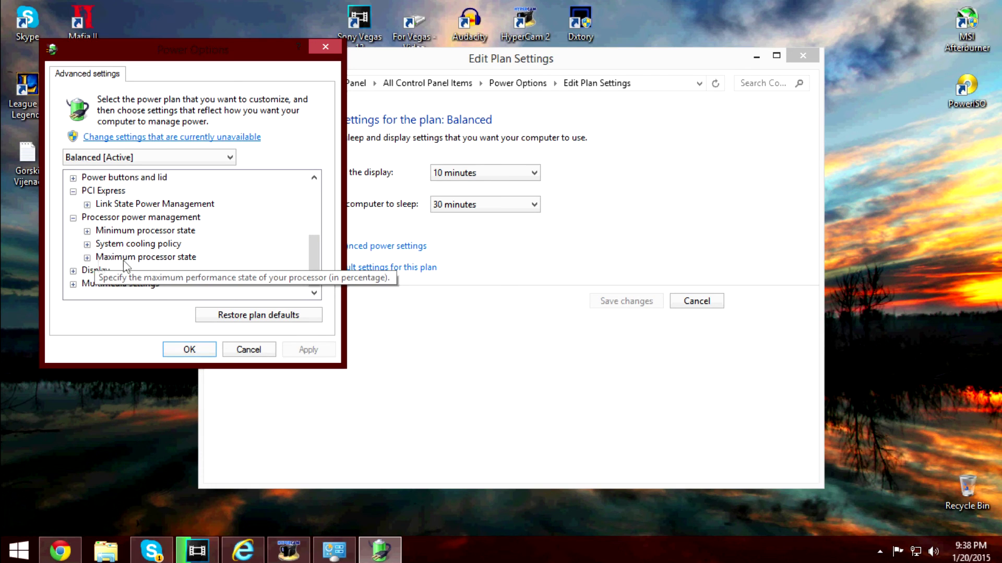
click(87, 258)
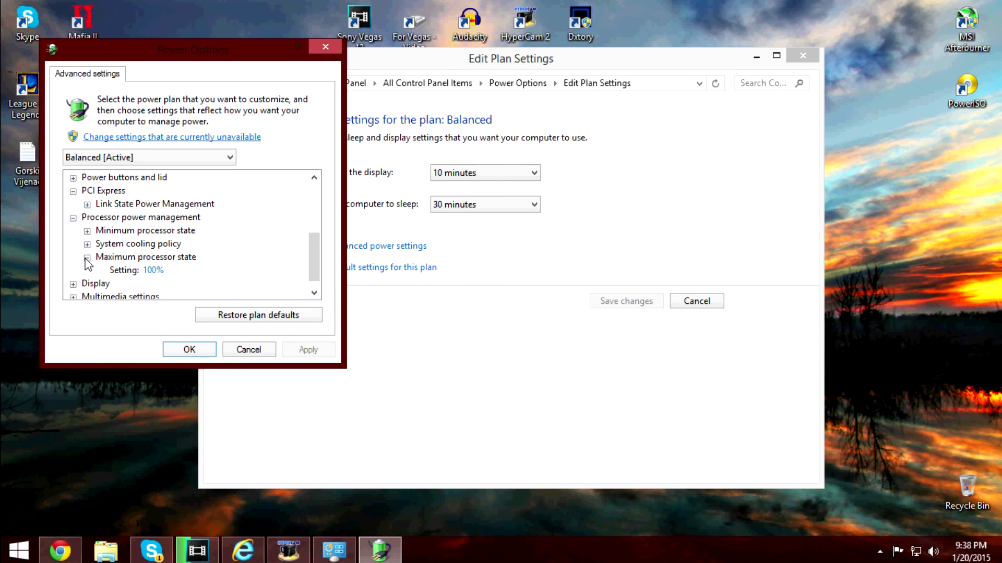
click(153, 270)
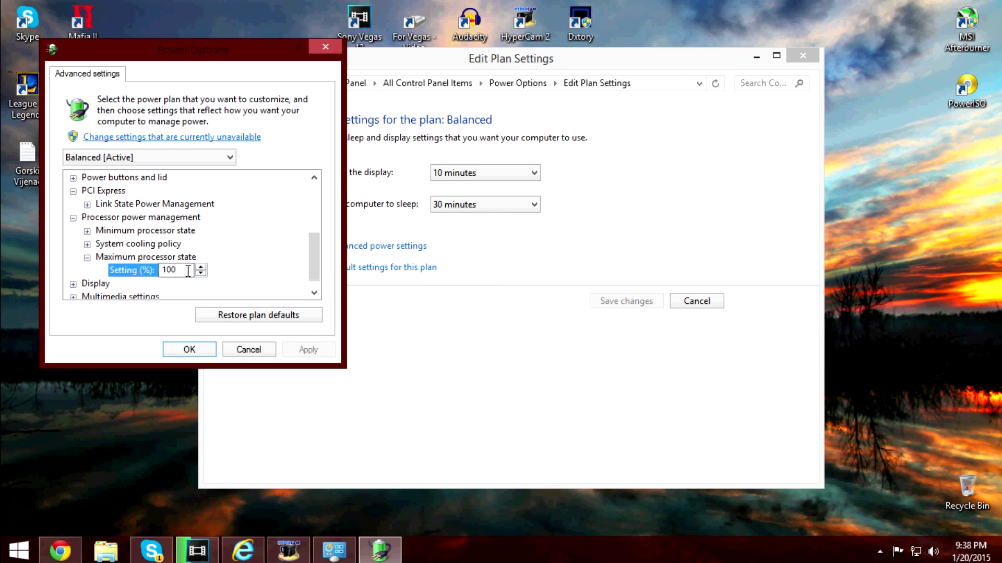
click(324, 353)
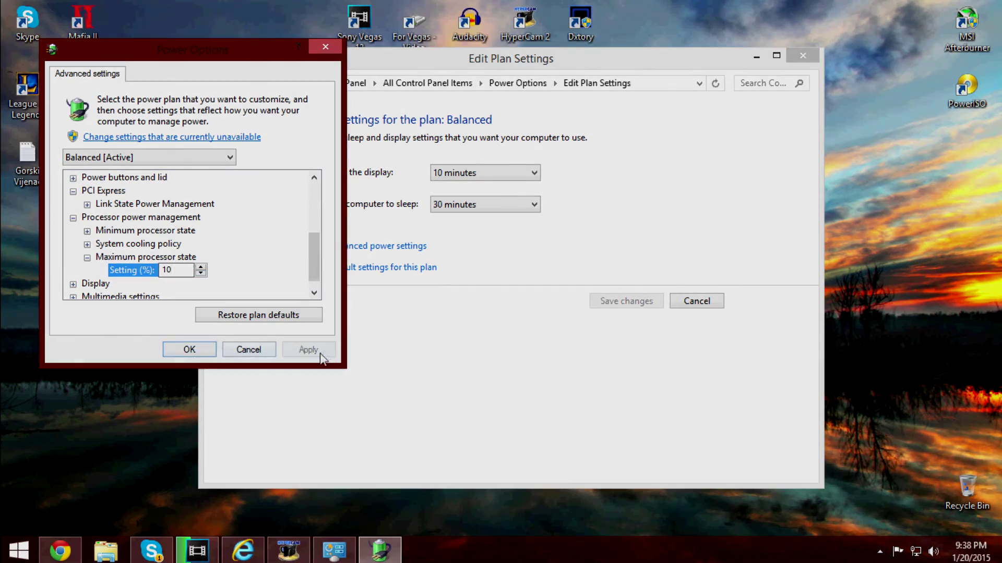